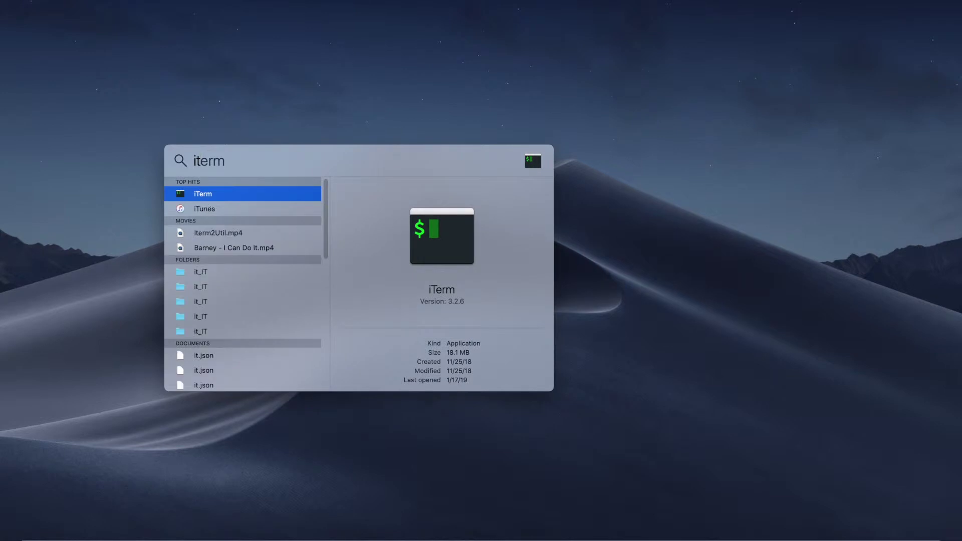
Step: Enlarge the terminal font twice and run terraform, which reports command not found
{"action": "key", "text": "super+equal"}
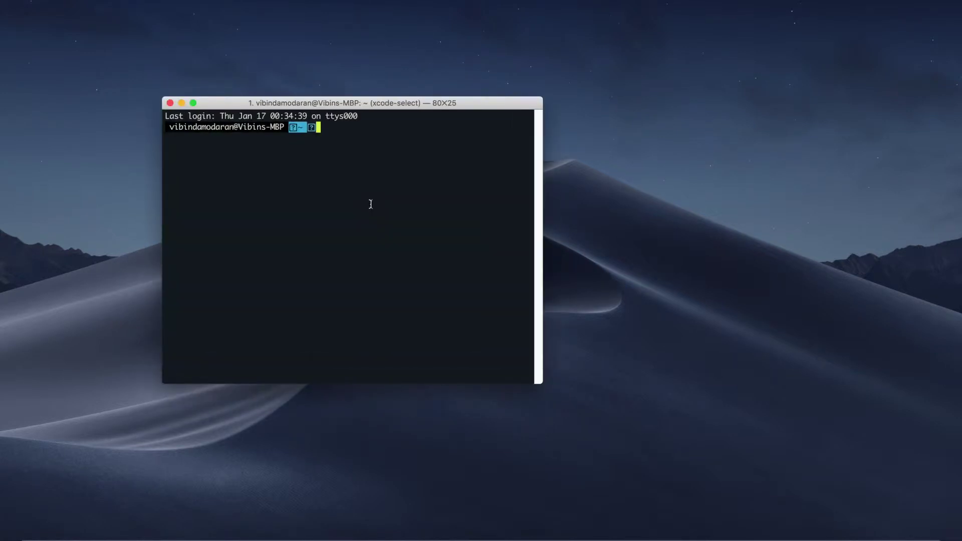
{"action": "key", "text": "super+equal"}
{"action": "type", "text": "terraform"}
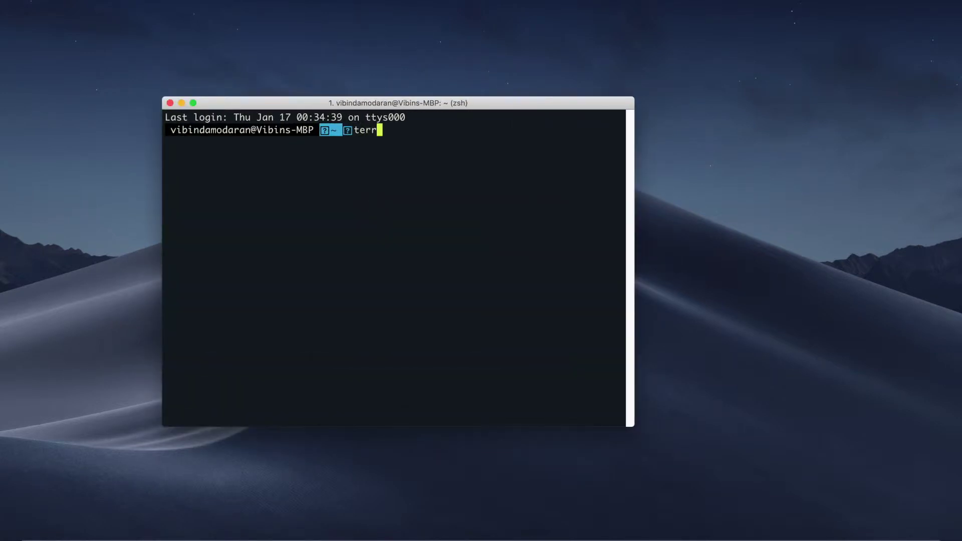
{"action": "key", "text": "Return"}
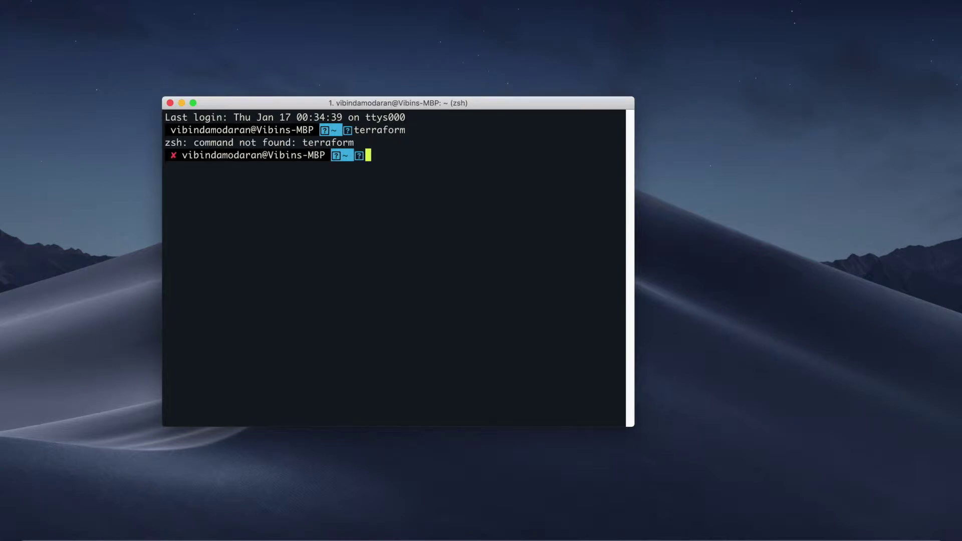
{"action": "type", "text": "terraform -v"}
{"action": "key", "text": "Return"}
{"action": "key", "text": "super+space"}
{"action": "key", "text": "Escape"}
Step: In Chrome, download the macOS 64-bit Terraform zip from terraform.io/downloads.html and open it
{"action": "key", "text": "super+space"}
{"action": "type", "text": "ch"}
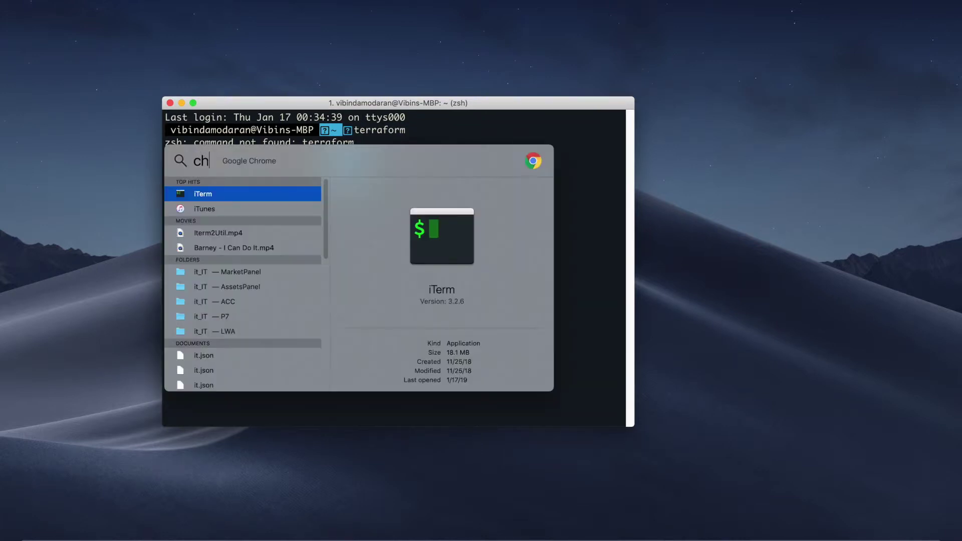
{"action": "type", "text": "rome"}
{"action": "key", "text": "Return"}
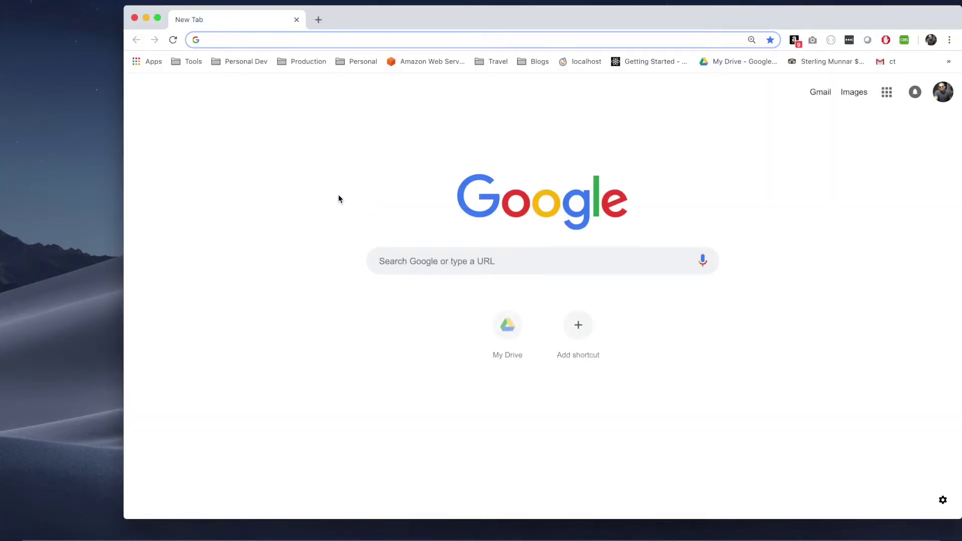
{"action": "type", "text": "terraform"}
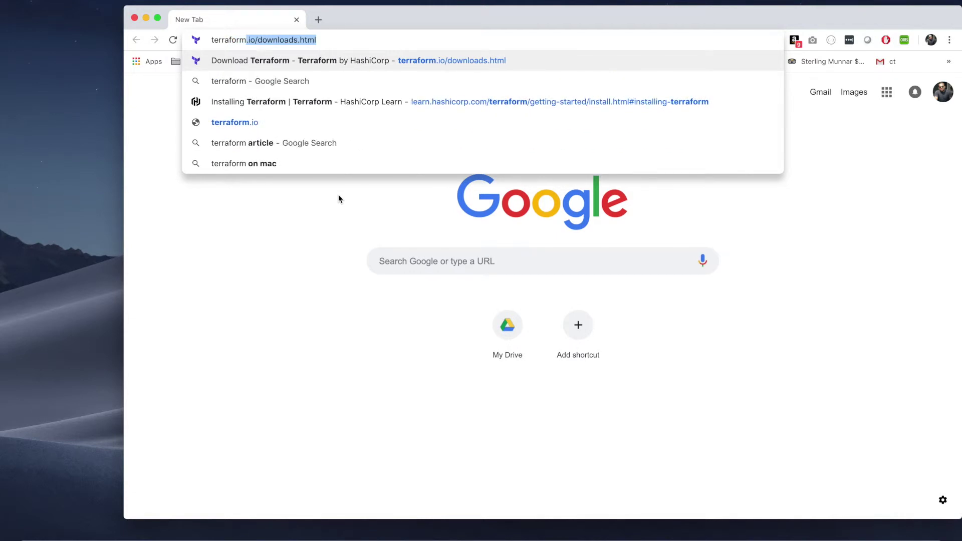
{"action": "key", "text": "Return"}
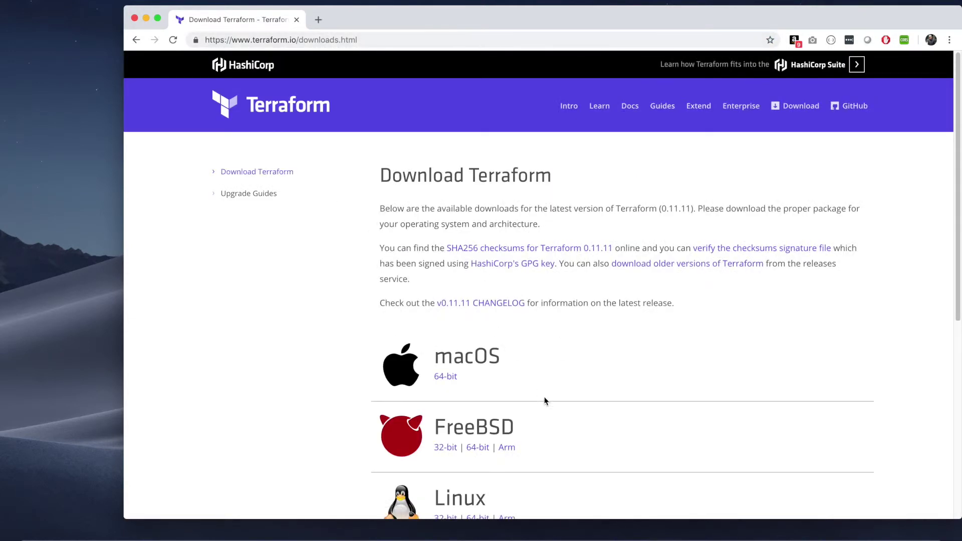
{"action": "left_click", "coordinate": [446, 376]}
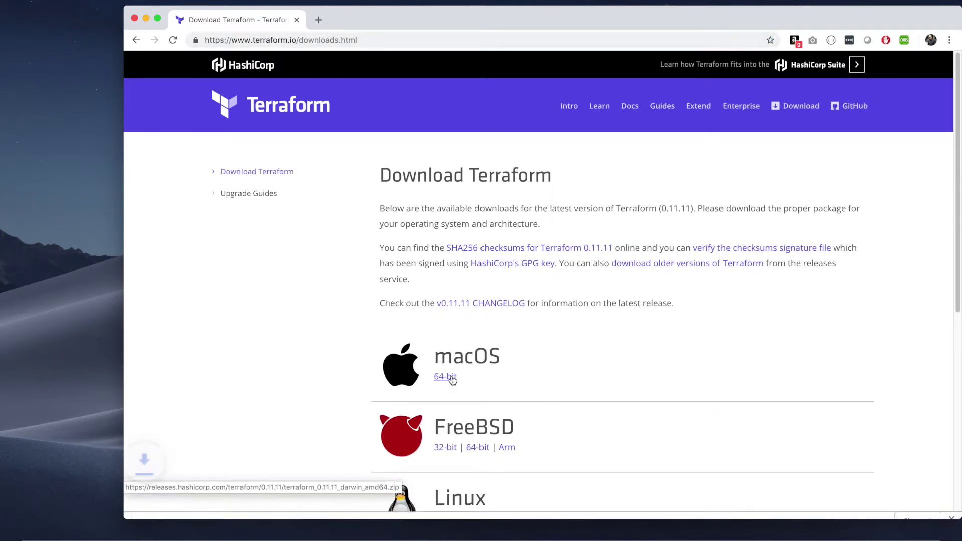
{"action": "left_click_drag", "start_coordinate": [474, 9], "coordinate": [380, 1]}
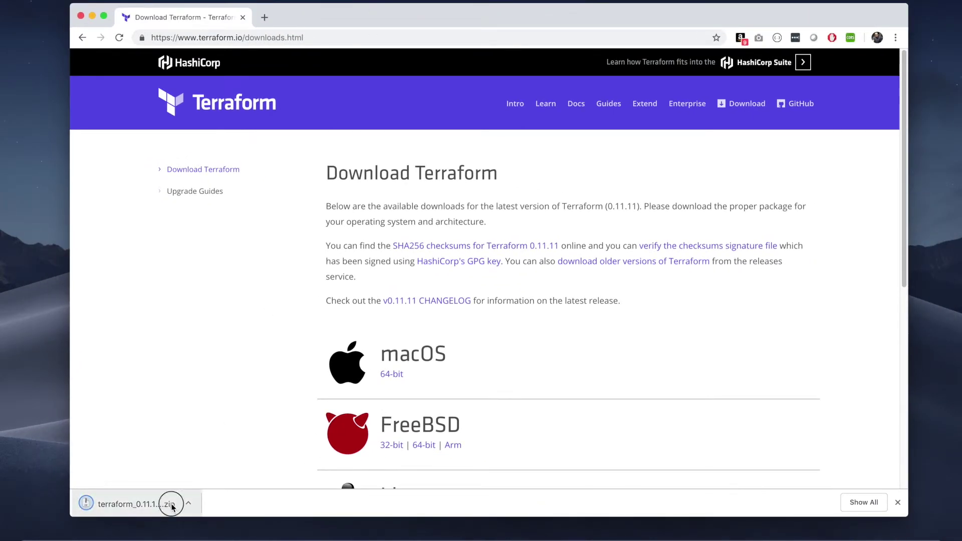
{"action": "left_click", "coordinate": [168, 503]}
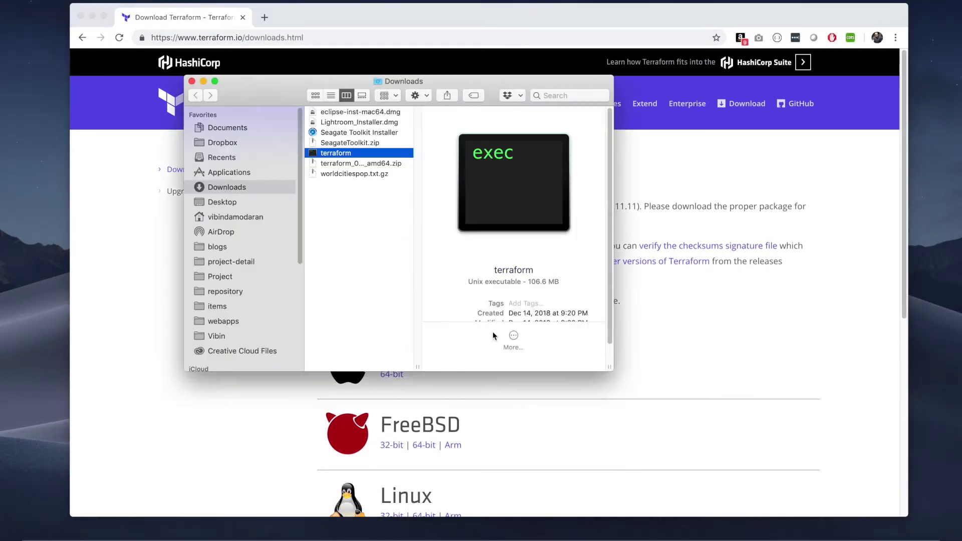
Step: Launch iTerm from Spotlight for a fresh terminal session over the Downloads window
{"action": "key", "text": "super+space"}
{"action": "type", "text": "iter"}
{"action": "key", "text": "Return"}
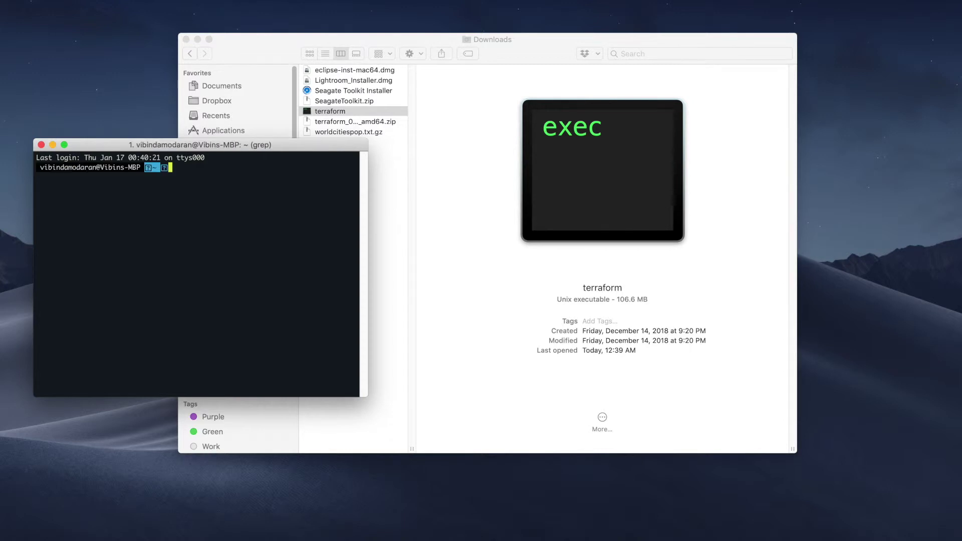
Step: Enlarge the font, run 'brew install terraform' to get 0.11.11, and enlarge the window
{"action": "key", "text": "super+plus"}
{"action": "key", "text": "BackSpace"}
{"action": "type", "text": "brew install ter"}
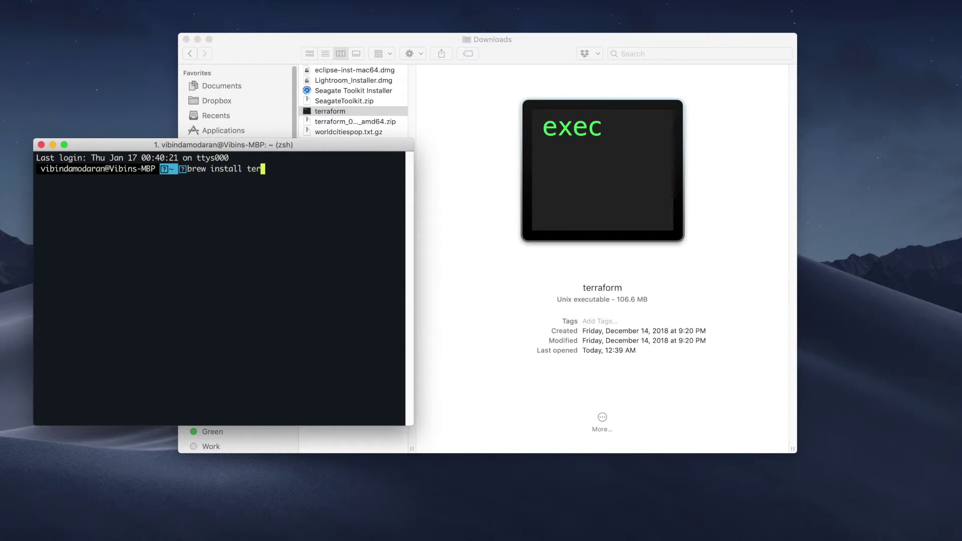
{"action": "type", "text": "raform"}
{"action": "key", "text": "Return"}
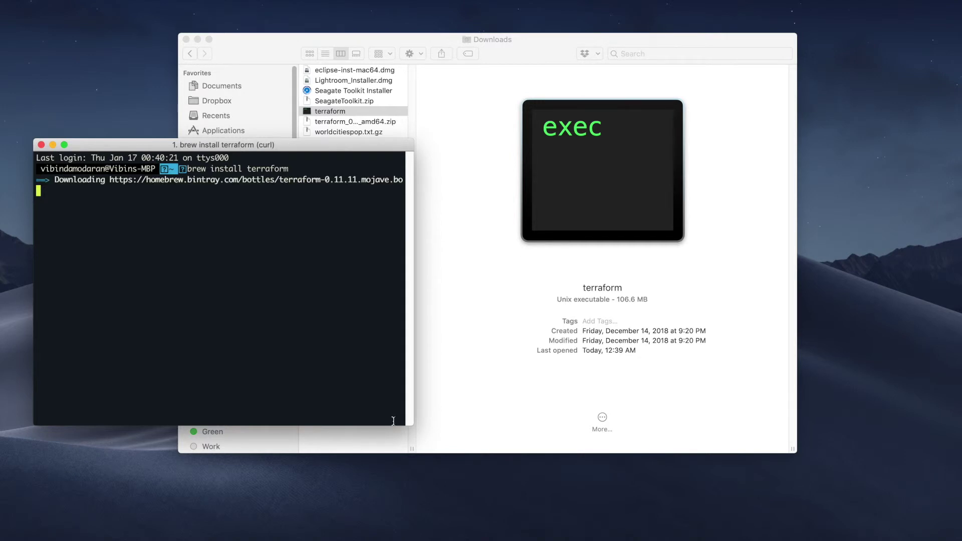
{"action": "left_click_drag", "start_coordinate": [411, 428], "coordinate": [591, 481]}
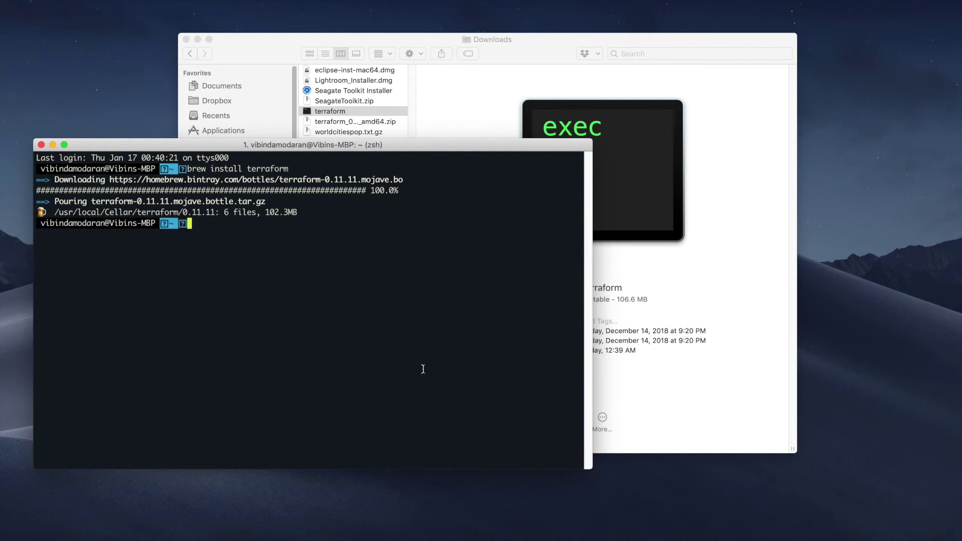
{"action": "type", "text": "terraform -"}
{"action": "type", "text": "v"}
Step: Run 'terraform -v' and select the reported Terraform v0.11.11 line
{"action": "key", "text": "Return"}
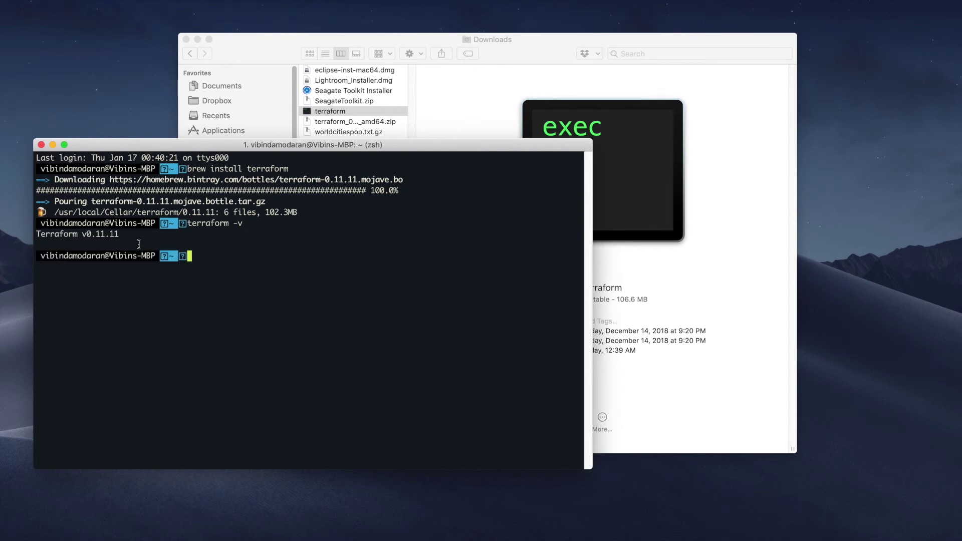
{"action": "left_click_drag", "start_coordinate": [127, 233], "coordinate": [35, 234]}
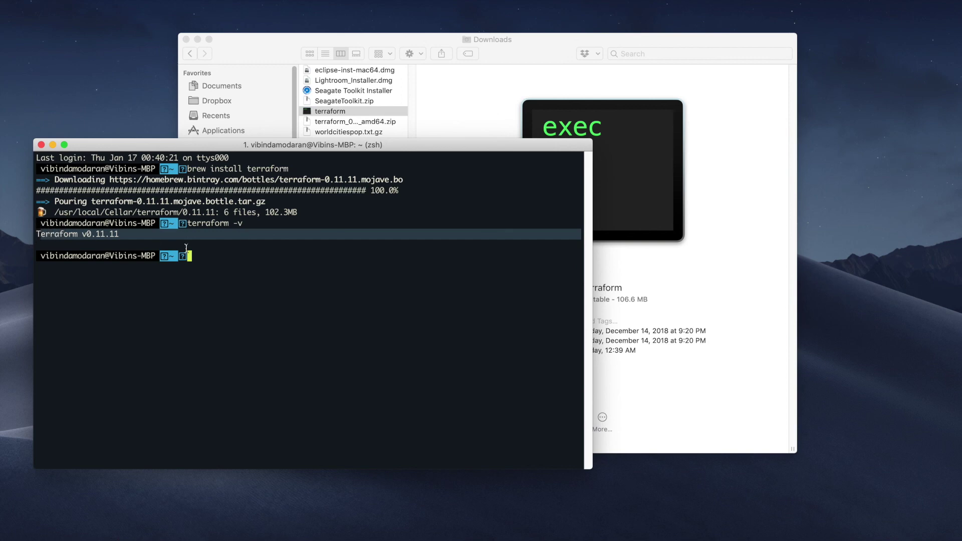